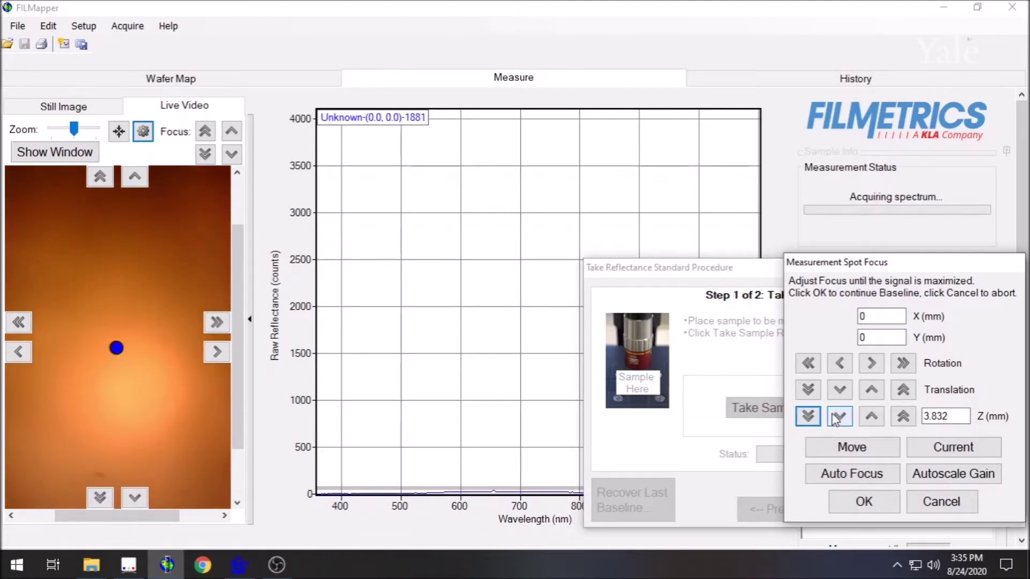
Nudge the spot's Y position and focus height, auto-focus, and record the sample reference
{"action": "left_click", "coordinate": [868, 417]}
{"action": "left_click", "coordinate": [869, 391]}
{"action": "left_click", "coordinate": [868, 391]}
{"action": "left_click", "coordinate": [903, 391]}
{"action": "left_click", "coordinate": [902, 417]}
{"action": "left_click", "coordinate": [814, 418]}
{"action": "left_click", "coordinate": [837, 468]}
{"action": "left_click", "coordinate": [864, 500]}
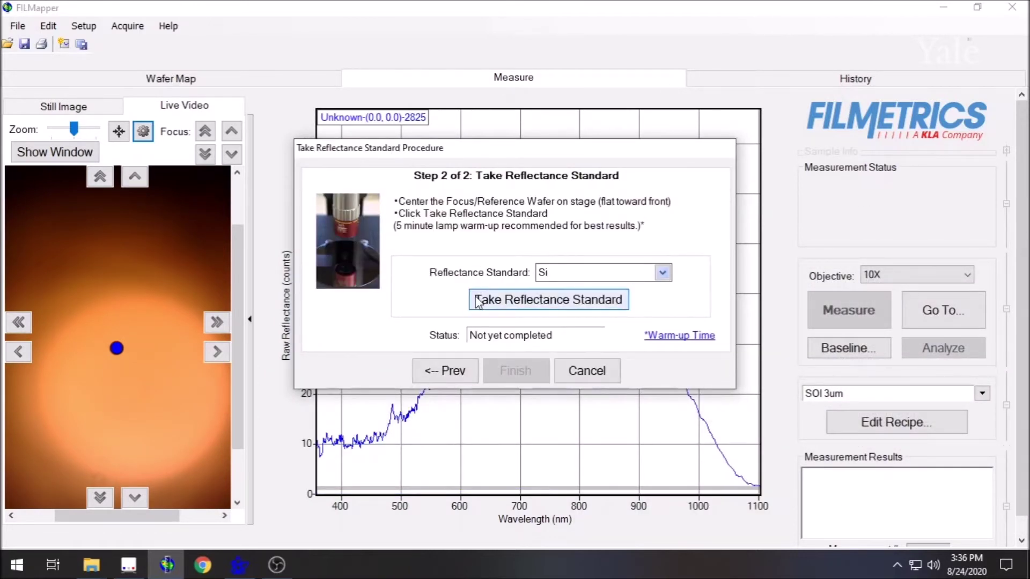
Record the Si reflectance standard with the stage at Y 150 and auto-focused
{"action": "left_click", "coordinate": [477, 302]}
{"action": "double_click", "coordinate": [876, 336]}
{"action": "type", "text": "150"}
{"action": "left_click", "coordinate": [873, 454]}
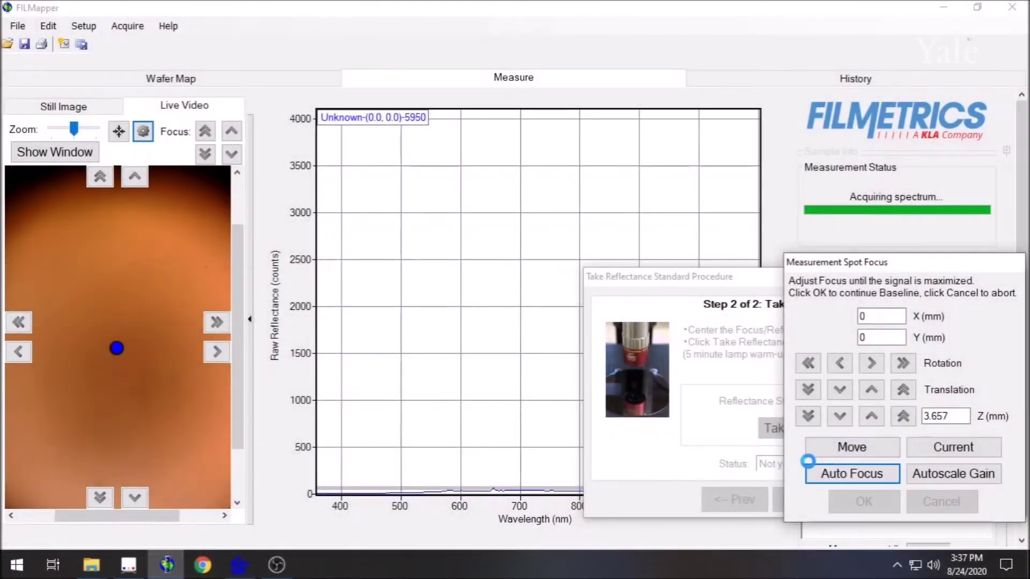
{"action": "left_click", "coordinate": [809, 468]}
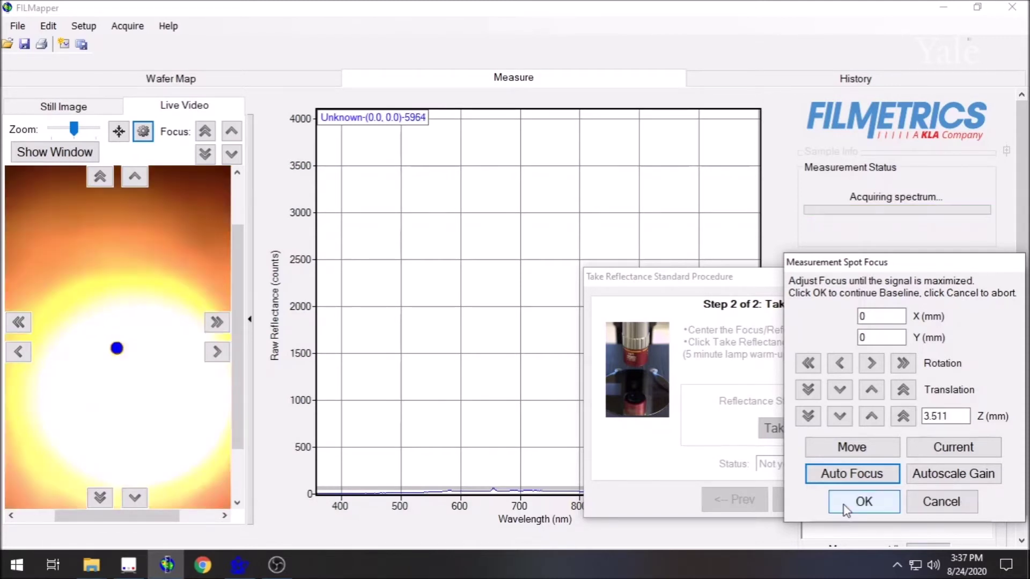
{"action": "left_click", "coordinate": [843, 506]}
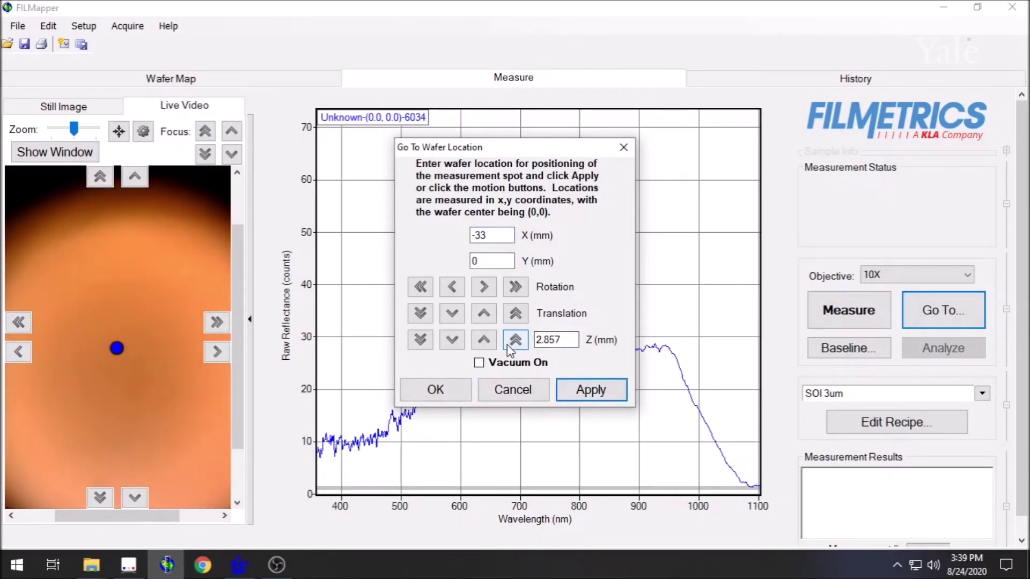
Move the stage to X 30 and fine-tune the focus height and sample position
{"action": "left_click", "coordinate": [515, 340]}
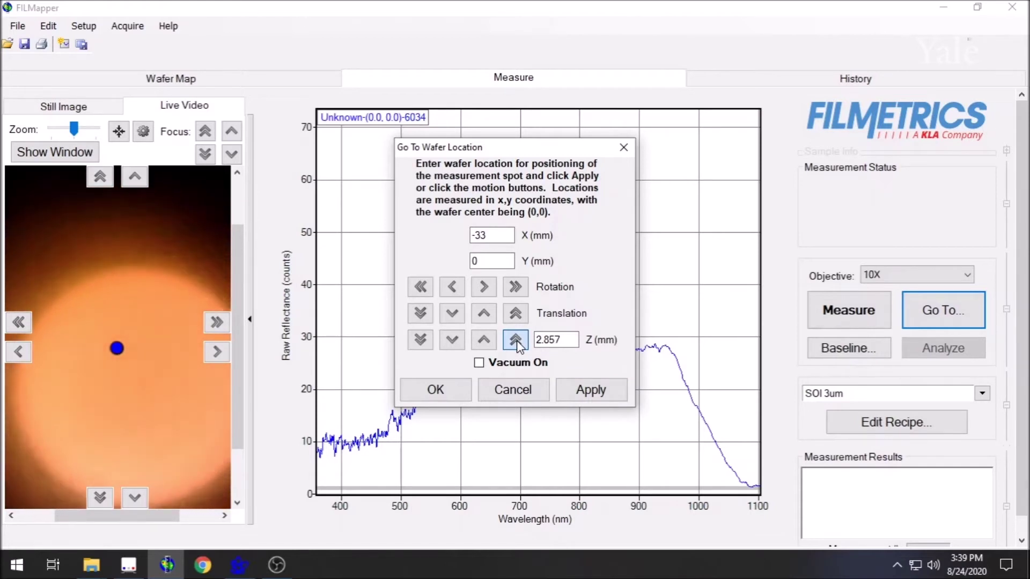
{"action": "left_click", "coordinate": [457, 345]}
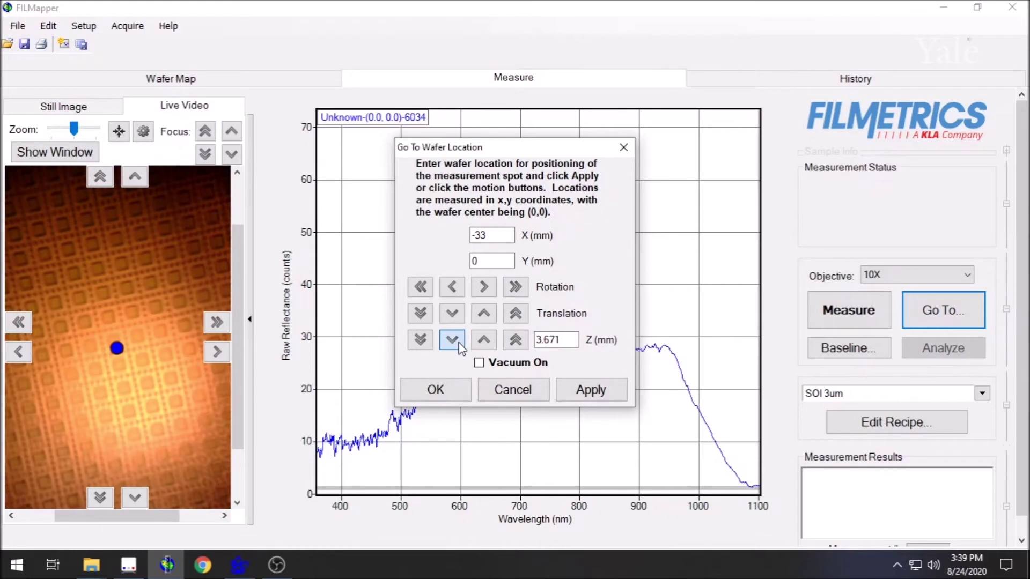
{"action": "double_click", "coordinate": [486, 237]}
{"action": "type", "text": "30"}
{"action": "left_click", "coordinate": [563, 389]}
{"action": "left_click", "coordinate": [515, 313]}
{"action": "left_click", "coordinate": [452, 315]}
{"action": "left_click", "coordinate": [448, 397]}
Load the SiO2 on Si recipe from the saved recipes list
{"action": "left_click", "coordinate": [981, 394]}
{"action": "double_click", "coordinate": [751, 415]}
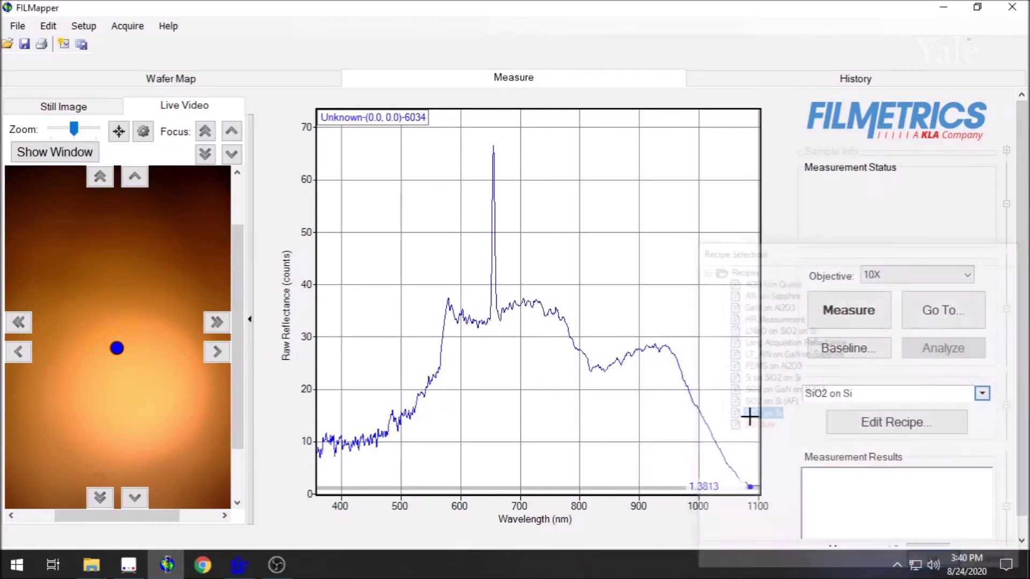
{"action": "left_click", "coordinate": [863, 426]}
Insert a trial Al2O3 layer below SiO2, then delete it again
{"action": "left_click", "coordinate": [474, 225]}
{"action": "mouse_move", "coordinate": [526, 409]}
{"action": "mouse_move", "coordinate": [696, 426]}
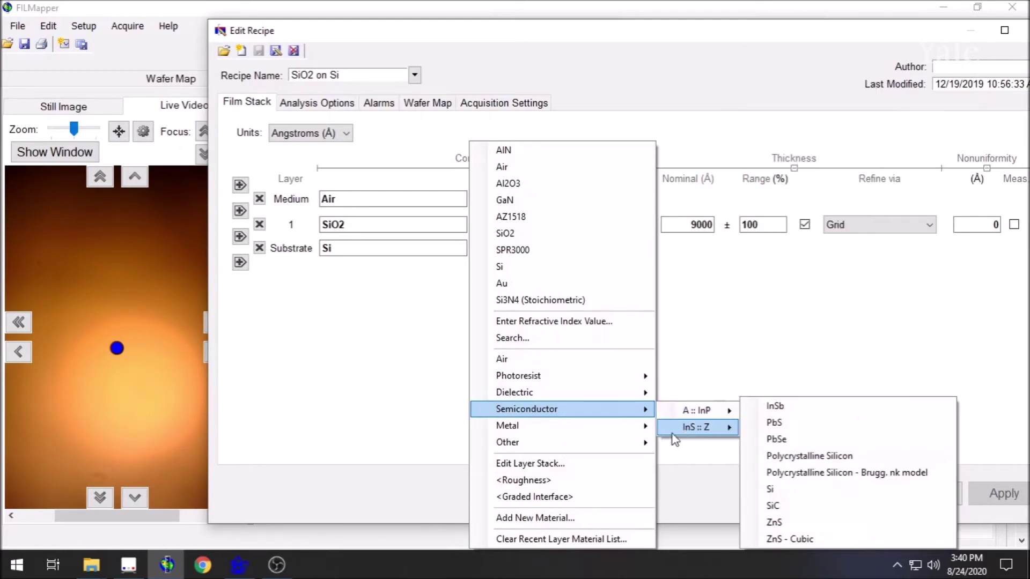
{"action": "left_click", "coordinate": [356, 375]}
{"action": "left_click", "coordinate": [240, 235]}
{"action": "left_click", "coordinate": [475, 250]}
{"action": "left_click", "coordinate": [533, 184]}
{"action": "left_click", "coordinate": [259, 249]}
Keep the SiO2 nominal thickness at 9000 with Angstroms as the unit
{"action": "double_click", "coordinate": [697, 219]}
{"action": "type", "text": "10"}
{"action": "key", "text": "Tab"}
{"action": "double_click", "coordinate": [695, 220]}
{"action": "type", "text": "9000"}
{"action": "left_click", "coordinate": [344, 135]}
{"action": "left_click", "coordinate": [619, 387]}
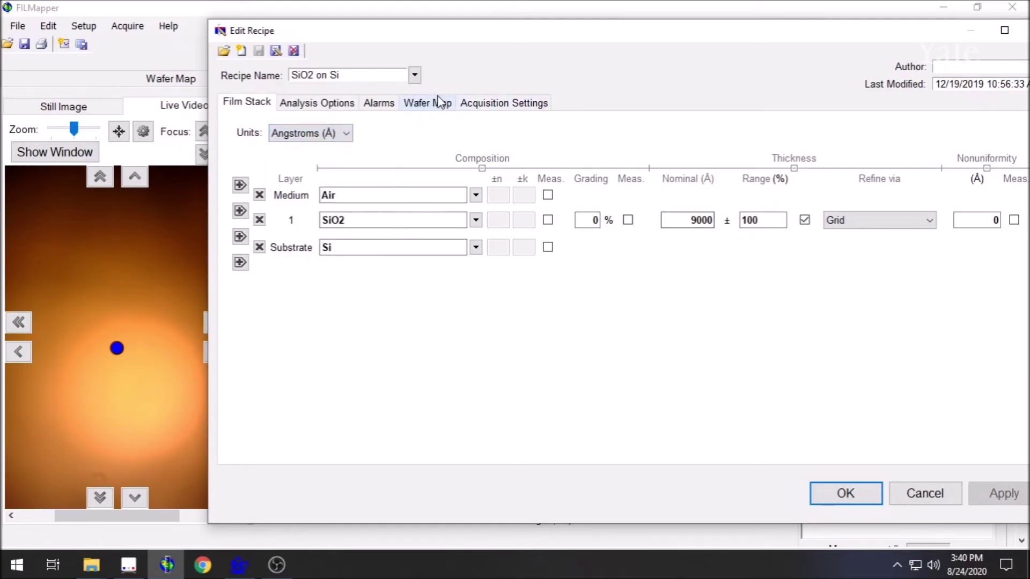
Set the recipe to analyse displayed data and turn on Use AutoFocus
{"action": "left_click", "coordinate": [344, 105]}
{"action": "left_click", "coordinate": [484, 161]}
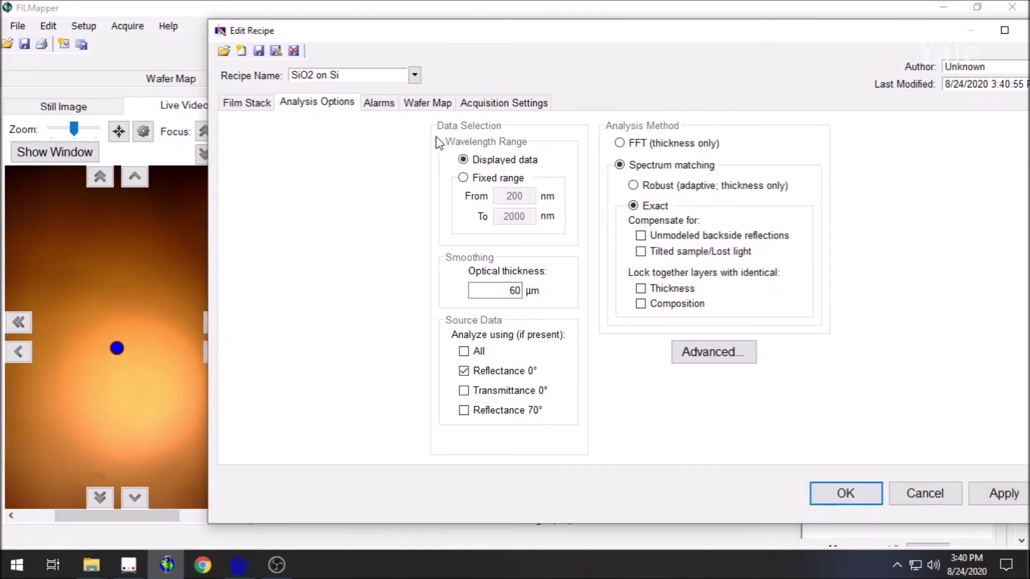
{"action": "left_click", "coordinate": [379, 106]}
{"action": "left_click", "coordinate": [433, 108]}
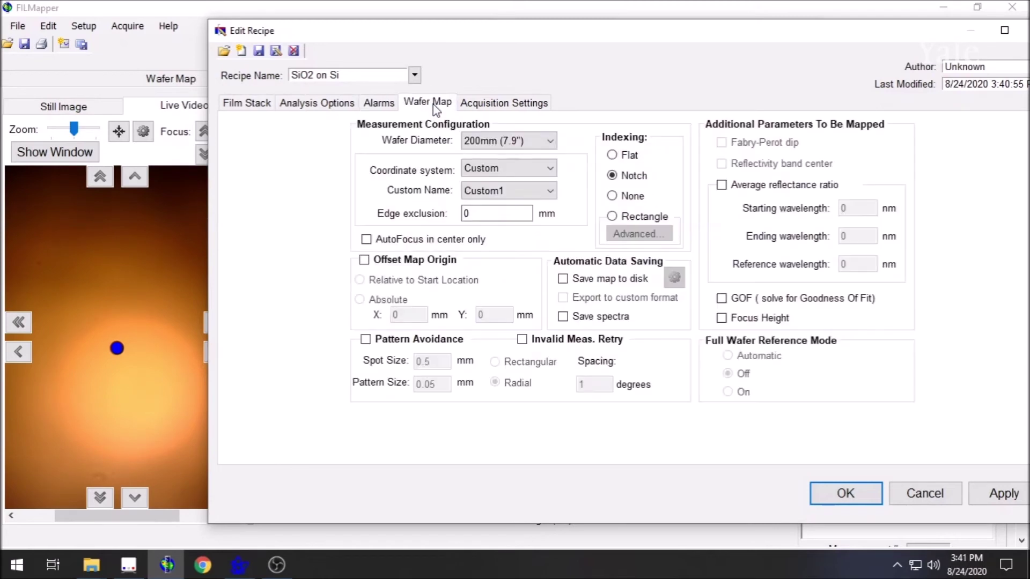
{"action": "left_click", "coordinate": [498, 108]}
{"action": "left_click", "coordinate": [723, 273]}
{"action": "left_click", "coordinate": [853, 498]}
Save the recipe as 'SiO2 on Si - Video Training' and close the editor
{"action": "left_click", "coordinate": [835, 421]}
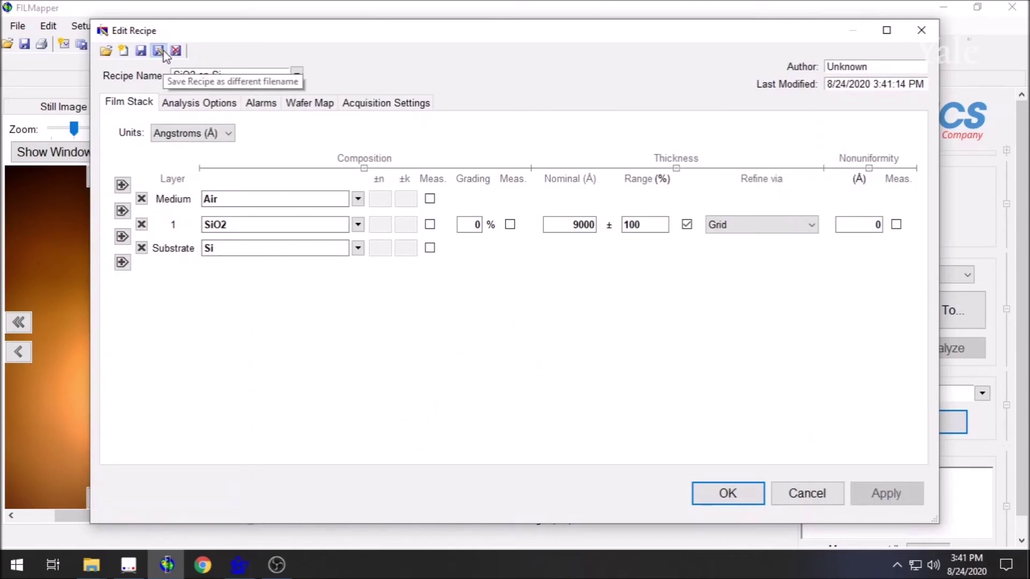
{"action": "left_click", "coordinate": [158, 51]}
{"action": "left_click", "coordinate": [235, 327]}
{"action": "type", "text": "Video Training"}
{"action": "type", "text": "-"}
{"action": "left_click", "coordinate": [492, 385]}
{"action": "left_click", "coordinate": [698, 487]}
Measure the SiO2 film repeatedly, getting 9780.5 Å (GOF 0.9936), then 9781.3 Å
{"action": "left_click", "coordinate": [884, 315]}
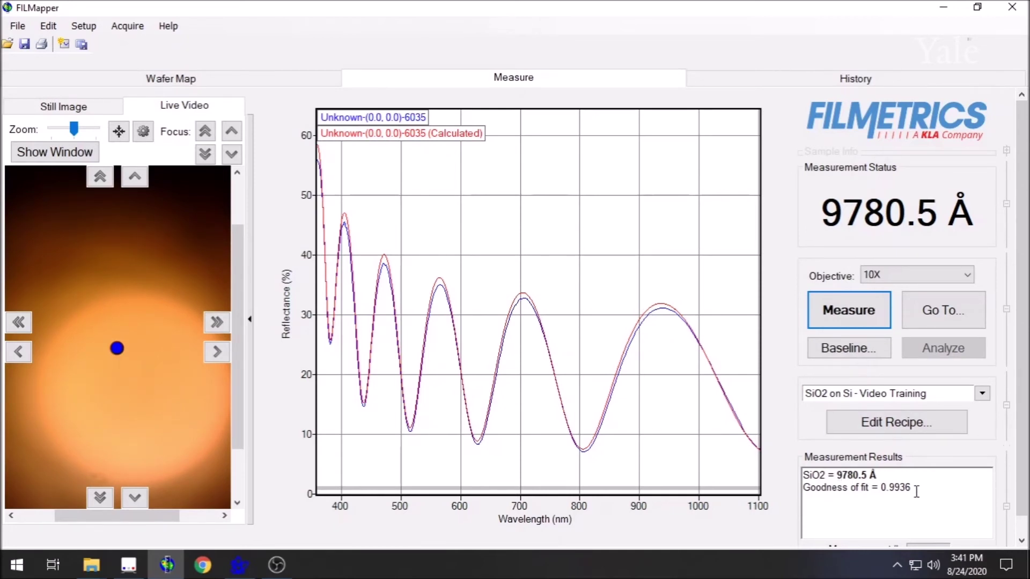
{"action": "left_click", "coordinate": [850, 319]}
{"action": "left_click", "coordinate": [842, 316]}
{"action": "left_click", "coordinate": [911, 306]}
{"action": "type", "text": "0"}
Remeasure at wafer centre X 0, Y 0, then select measurement #456 in History
{"action": "key", "text": "Tab"}
{"action": "type", "text": "0"}
{"action": "left_click", "coordinate": [595, 398]}
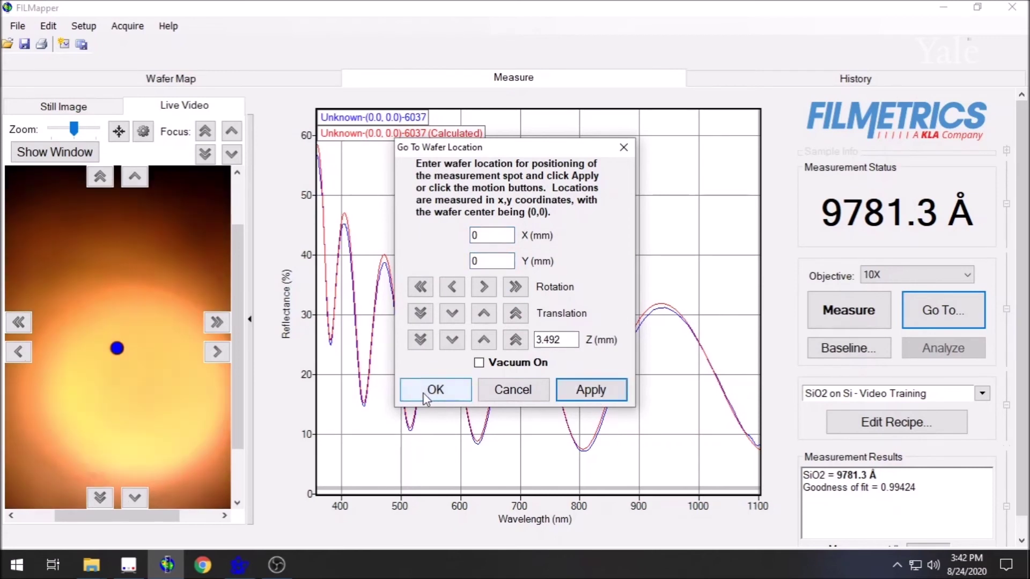
{"action": "left_click", "coordinate": [422, 393]}
{"action": "left_click", "coordinate": [857, 310]}
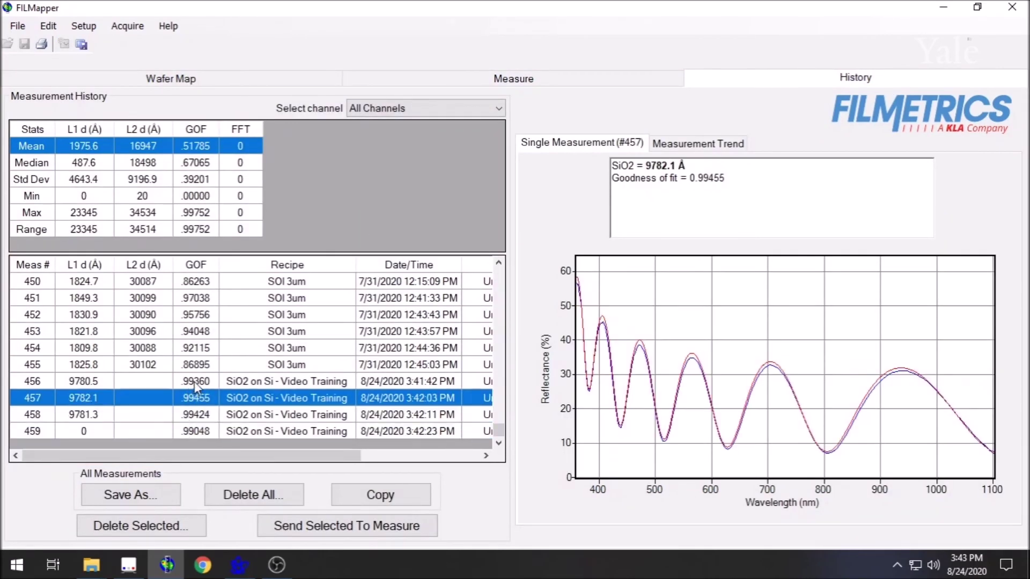
{"action": "left_click", "coordinate": [194, 381]}
Send history measurement #456 (9780.5 Å, GOF 0.9936) to the measurement view
{"action": "left_click", "coordinate": [294, 528]}
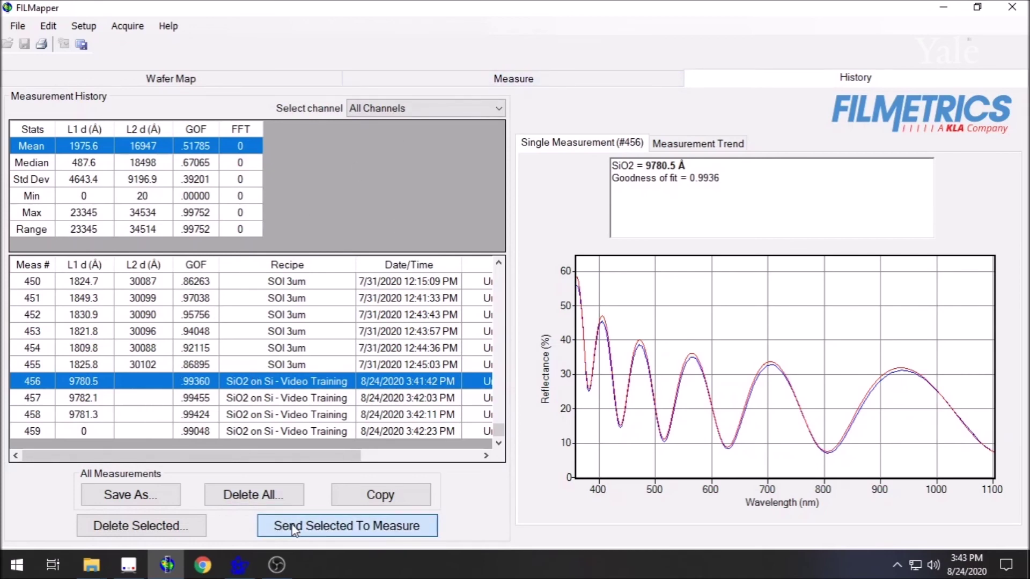